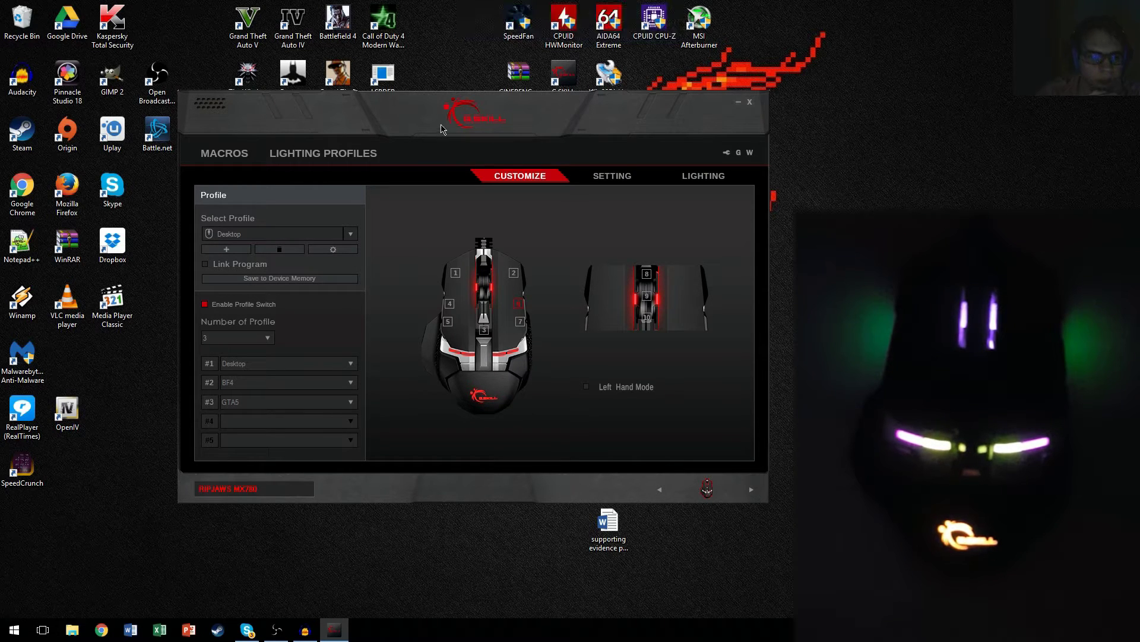
# Look over the Macros and Lighting Profiles pages, then return to Customize.
pyautogui.moveTo(398, 134); pyautogui.dragTo(393, 128)
pyautogui.click(219, 147)
pyautogui.click(316, 148)
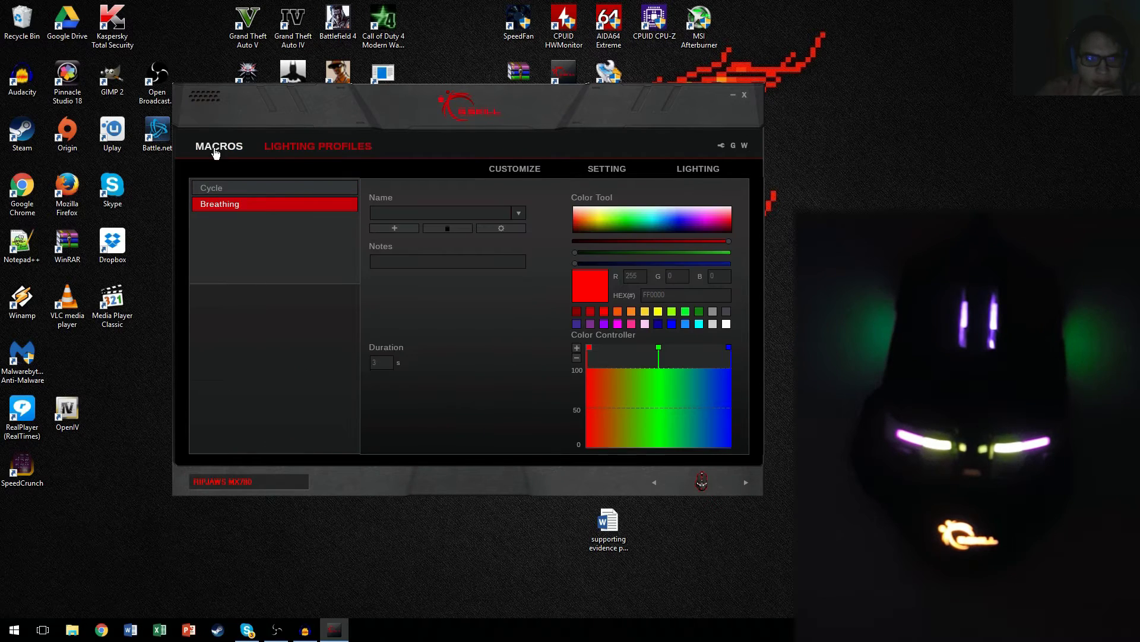
pyautogui.click(218, 150)
pyautogui.click(319, 151)
pyautogui.click(221, 147)
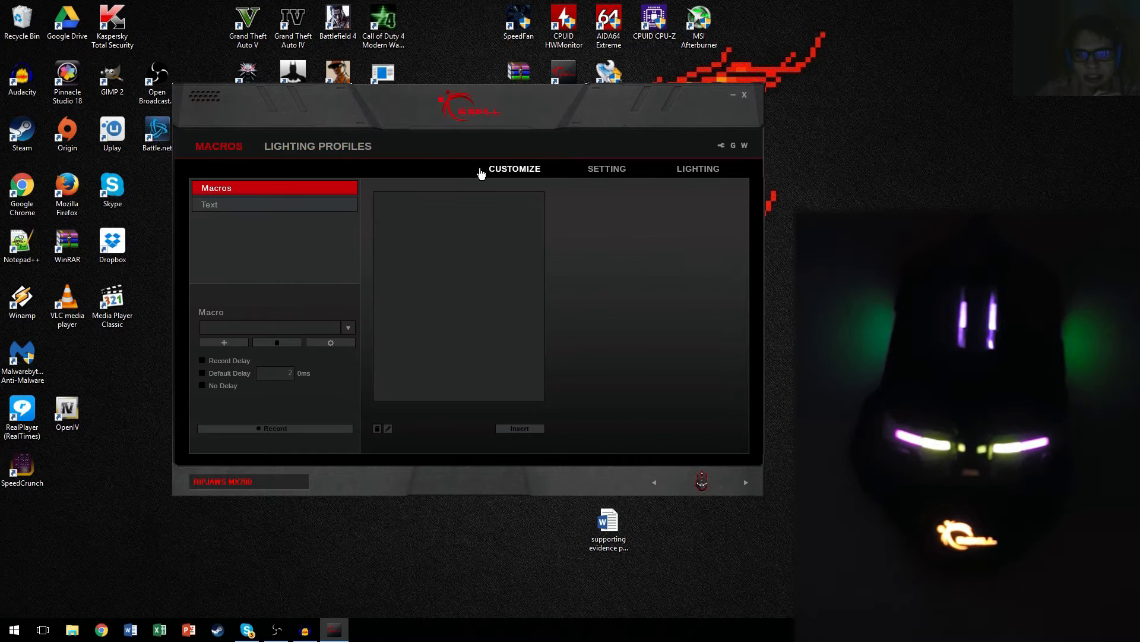
pyautogui.click(494, 173)
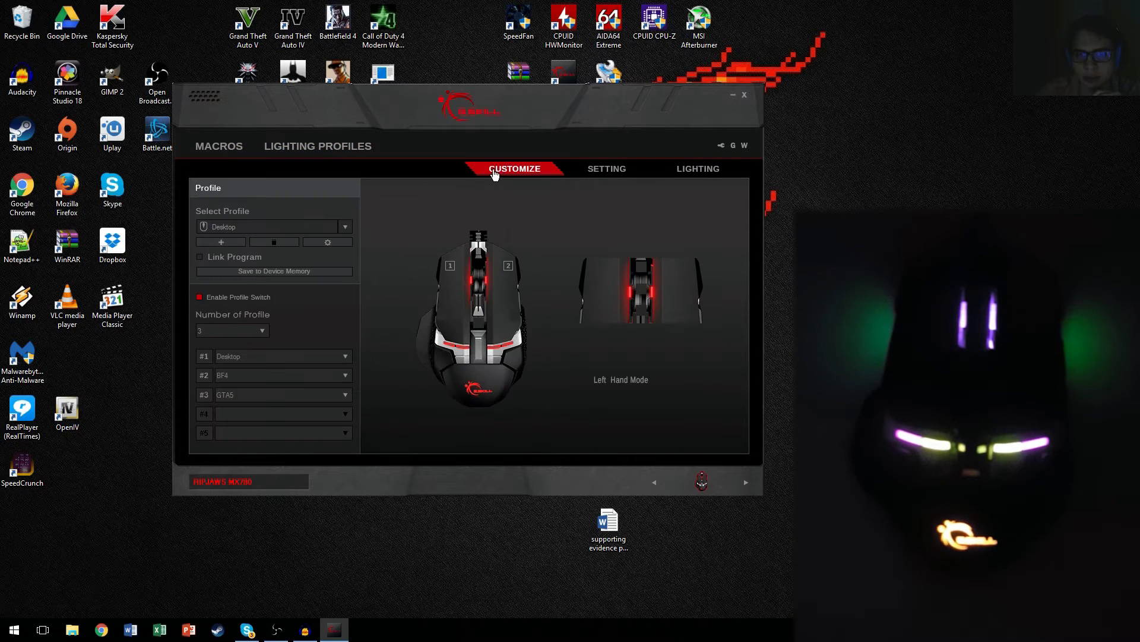
# Load the BF4 profile from the Select Profile dropdown.
pyautogui.click(345, 227)
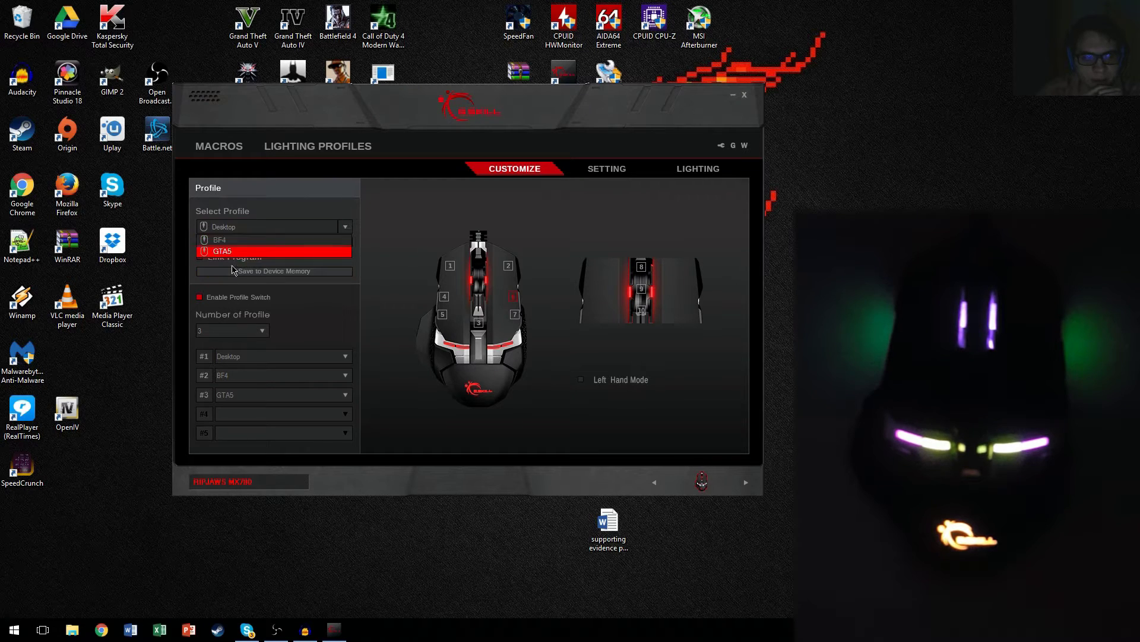
pyautogui.click(365, 223)
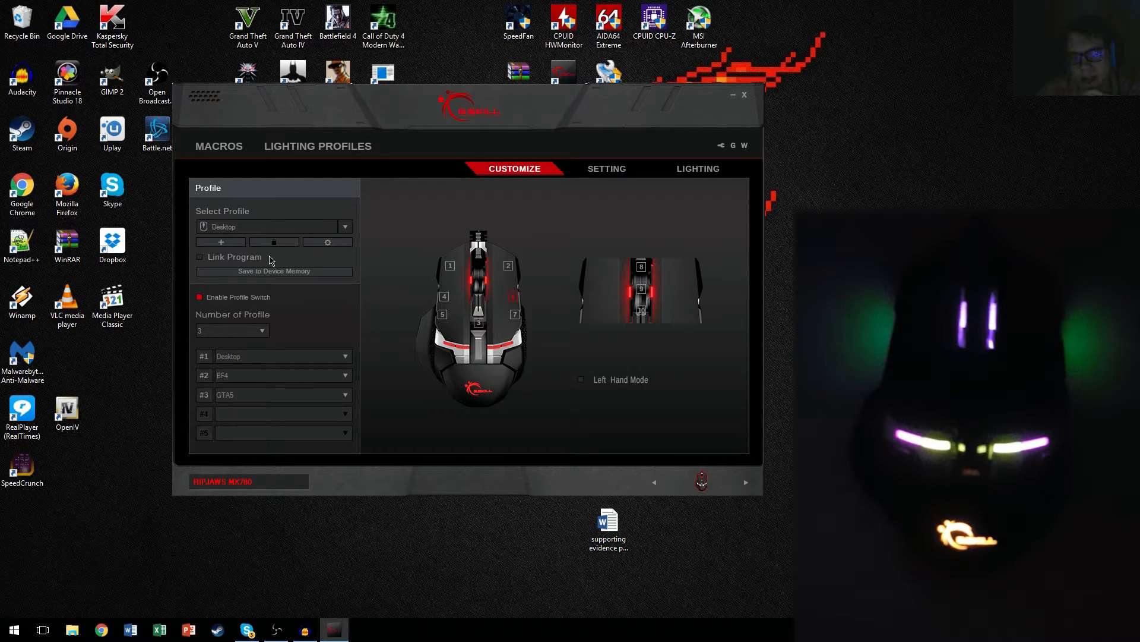
pyautogui.click(345, 227)
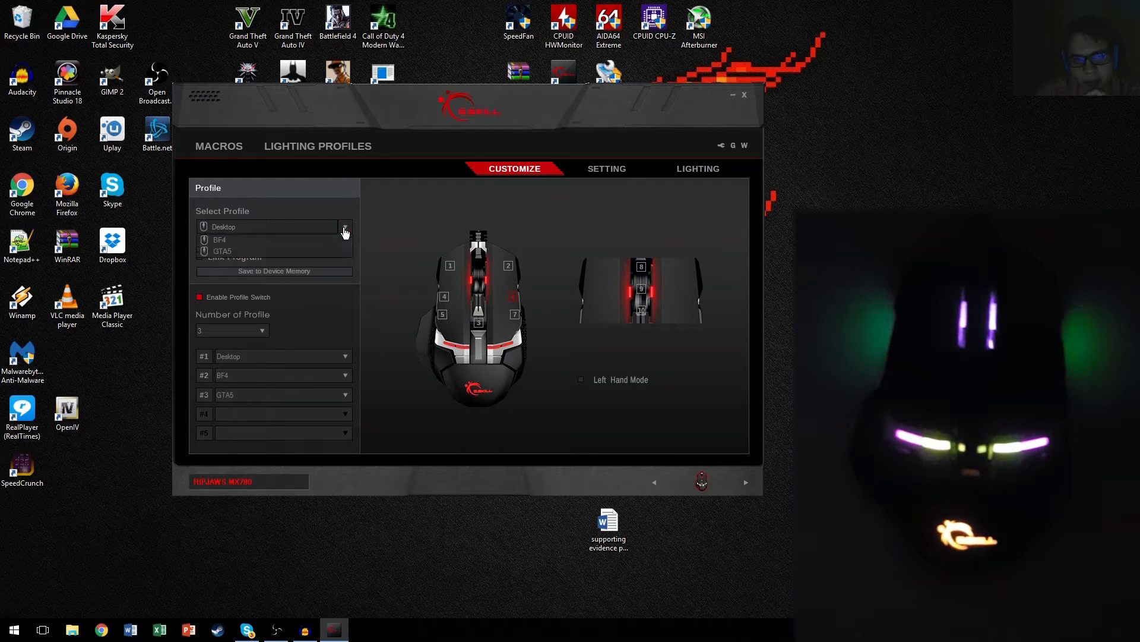
pyautogui.click(308, 246)
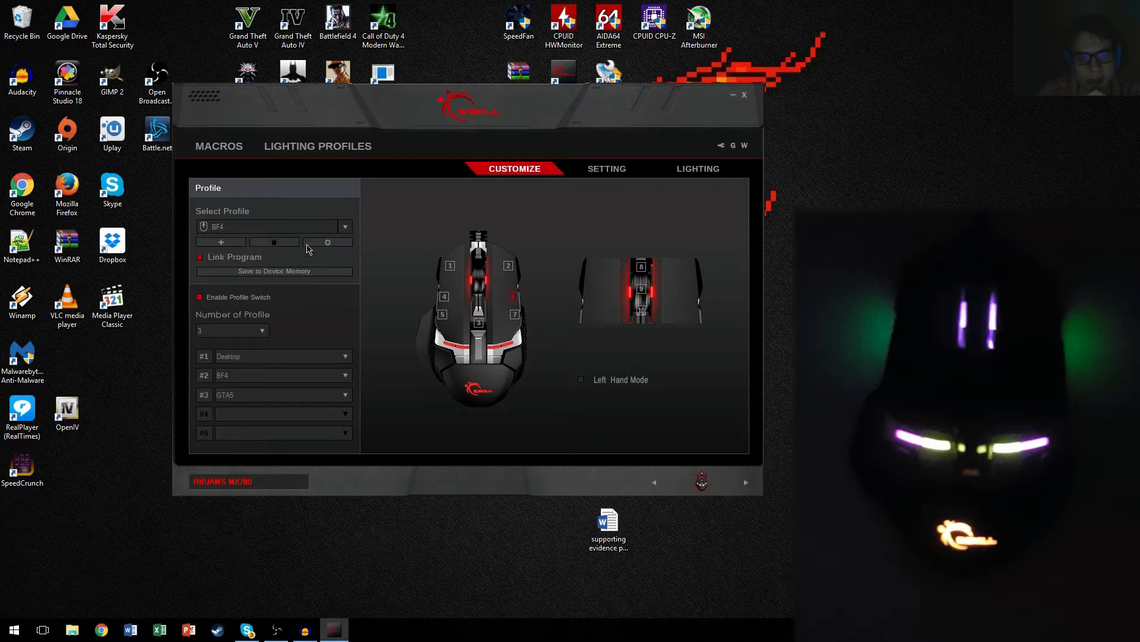
# Turn on Link Program for BF4 and link it to D:\Games\Battlefield 4\bf4.exe.
pyautogui.click(199, 261)
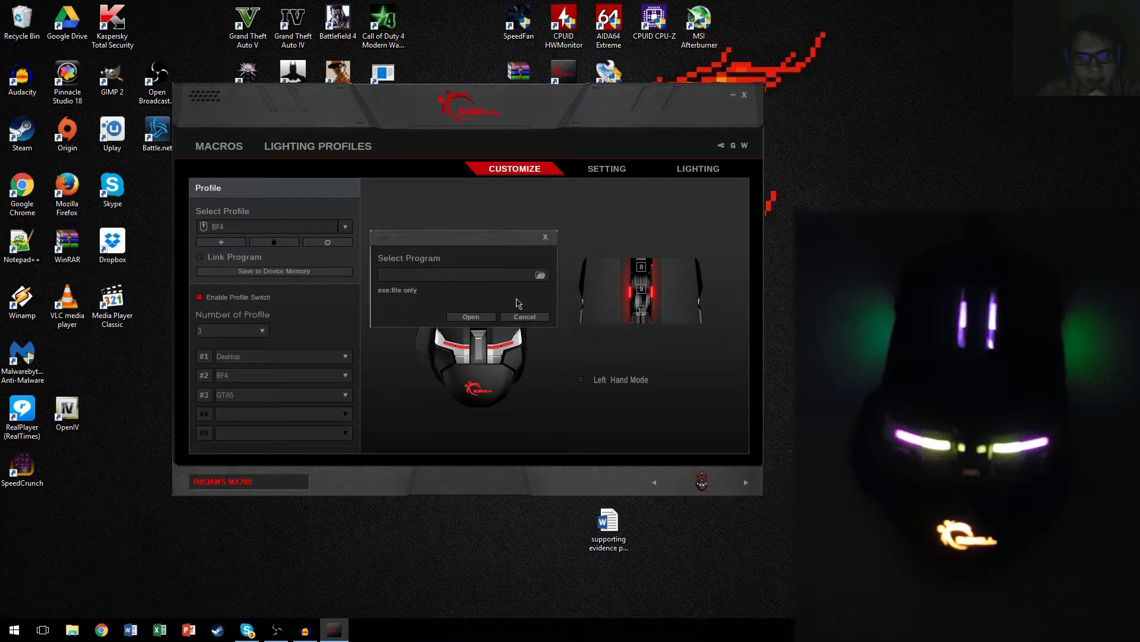
pyautogui.click(540, 277)
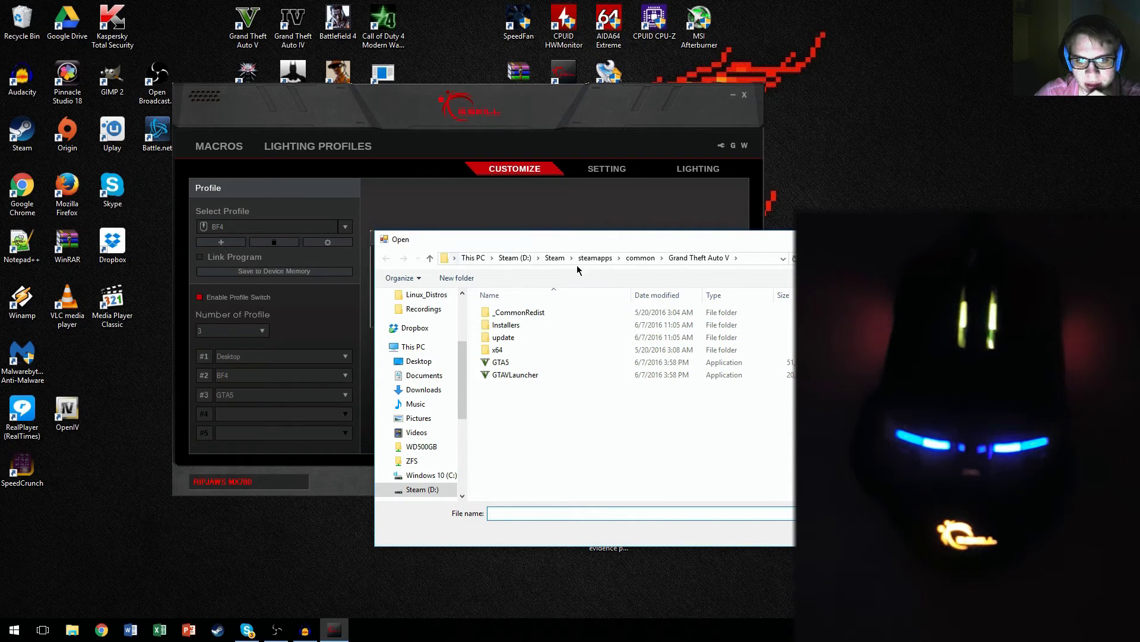
pyautogui.click(556, 257)
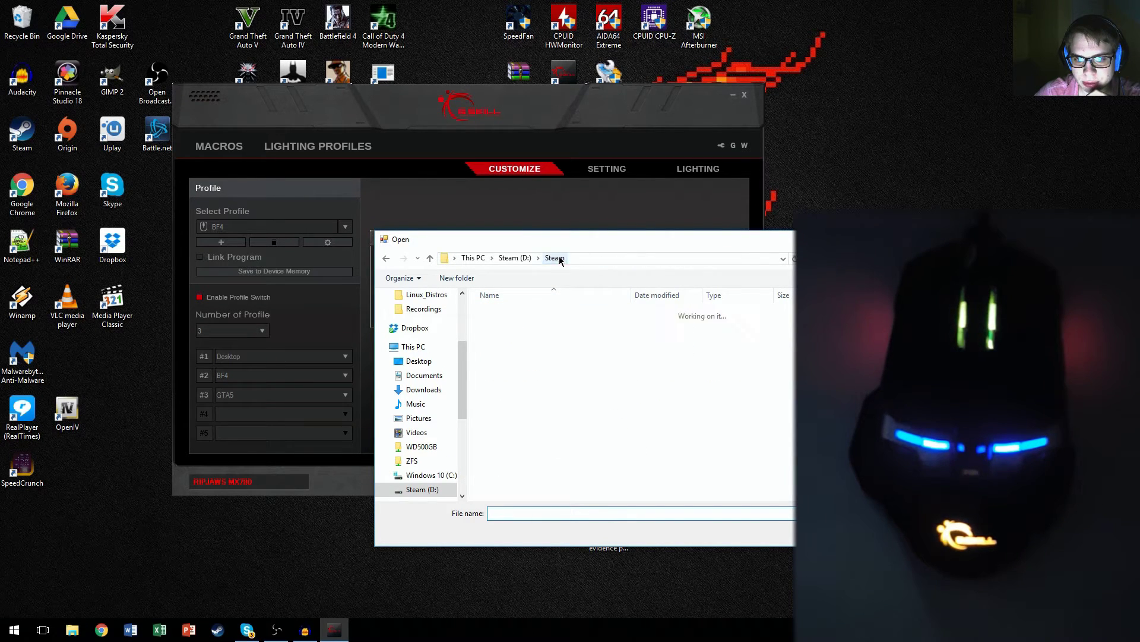
pyautogui.click(516, 258)
pyautogui.doubleClick(513, 313)
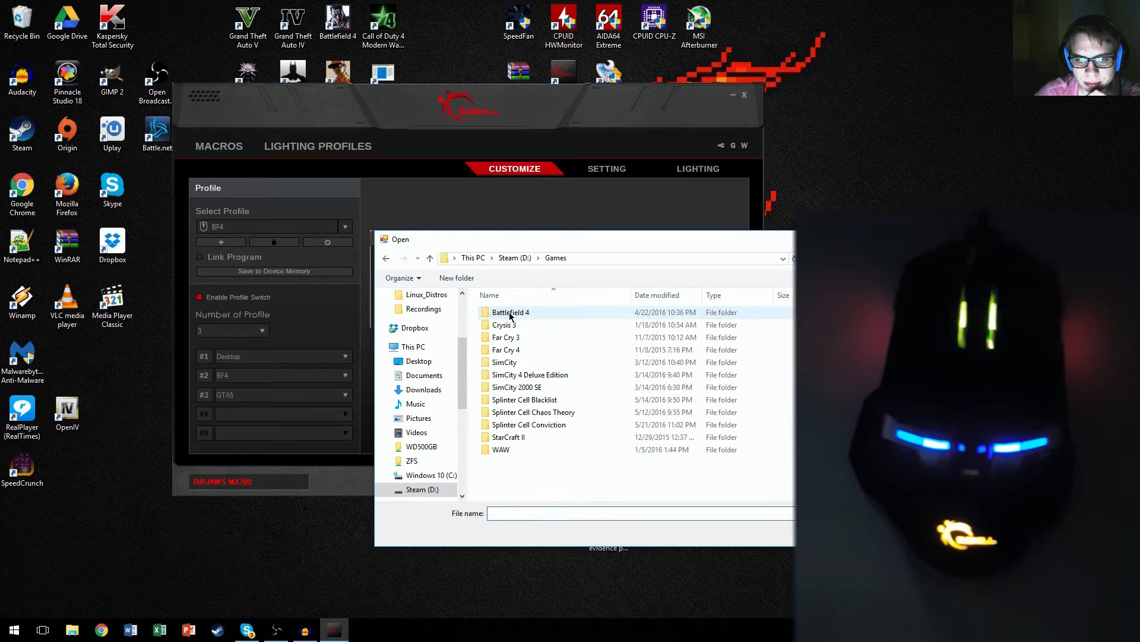
pyautogui.doubleClick(520, 315)
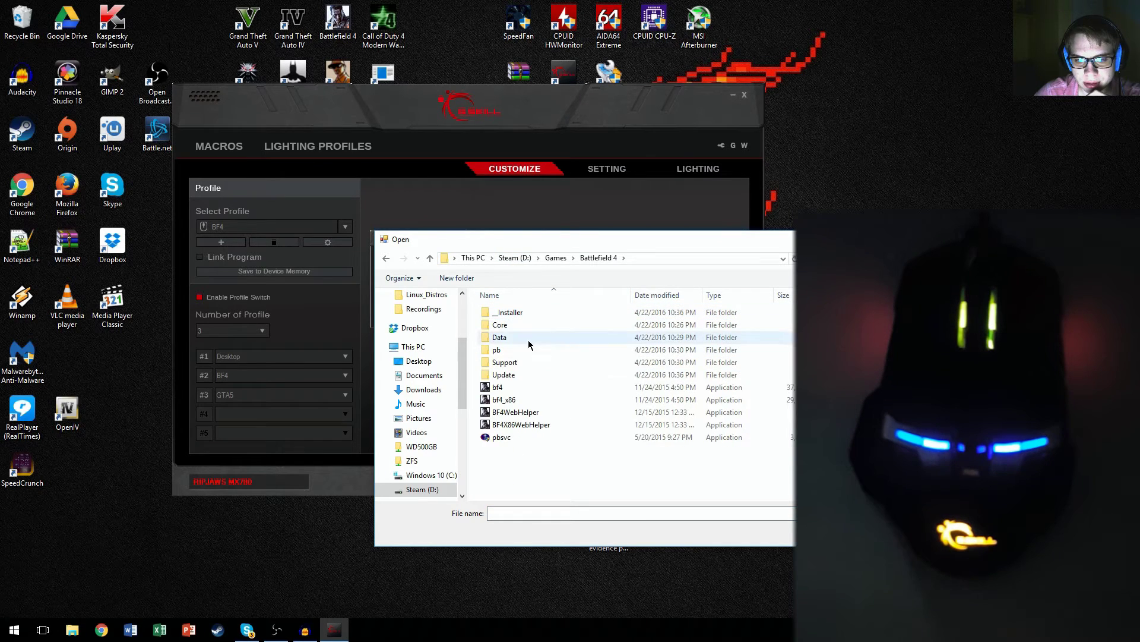
pyautogui.click(535, 402)
pyautogui.doubleClick(564, 405)
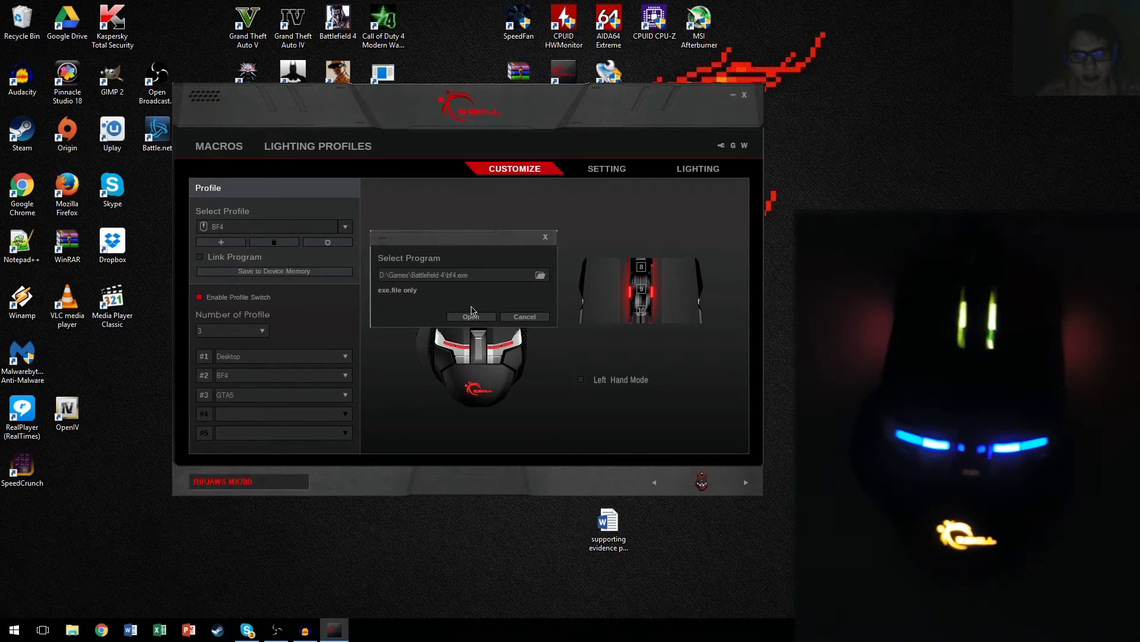
pyautogui.click(471, 316)
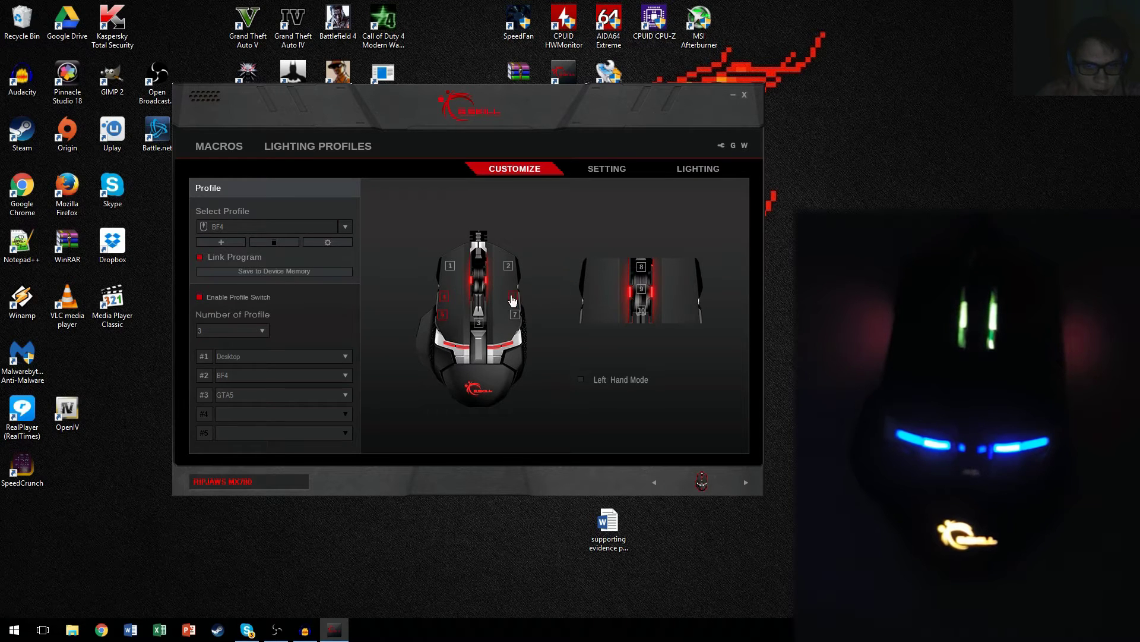
pyautogui.moveTo(514, 303)
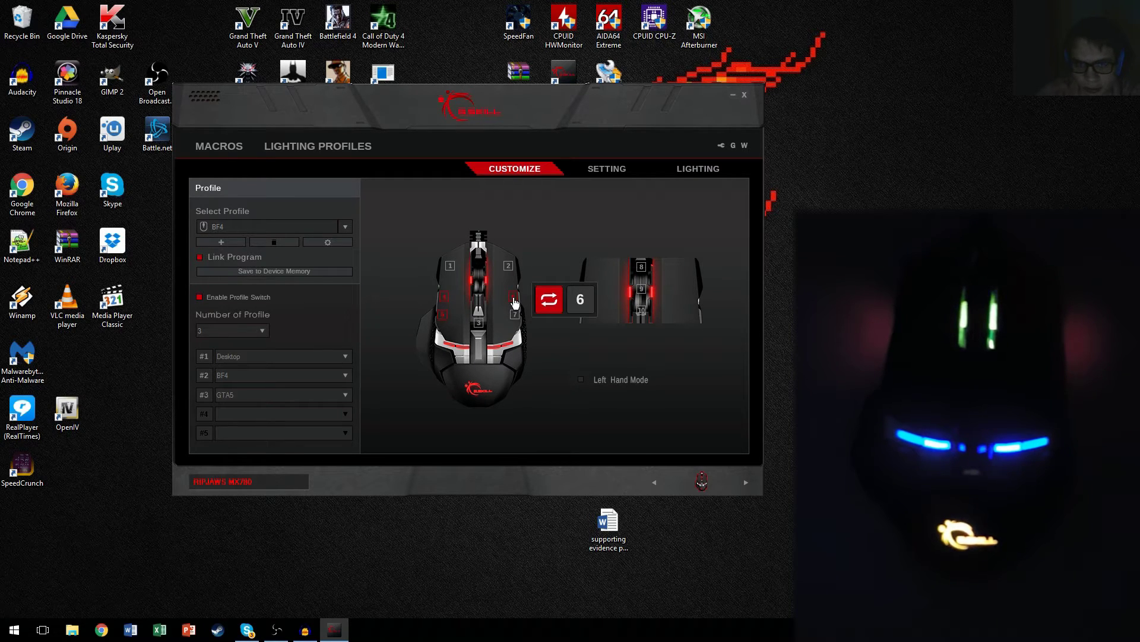
pyautogui.click(515, 303)
pyautogui.click(501, 198)
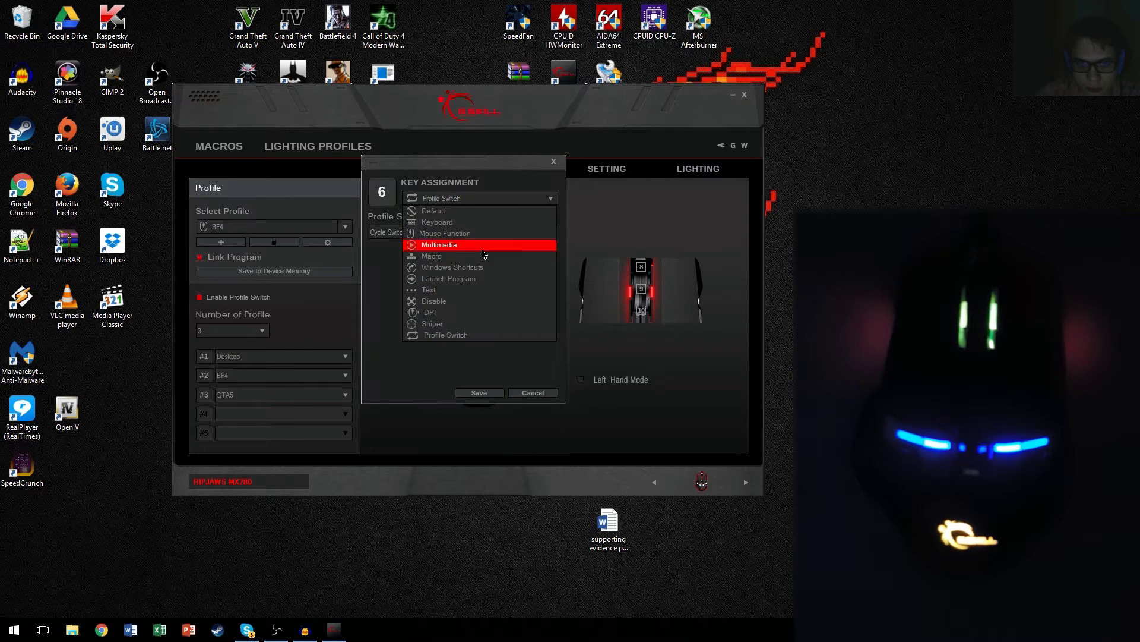
pyautogui.click(468, 337)
pyautogui.click(404, 233)
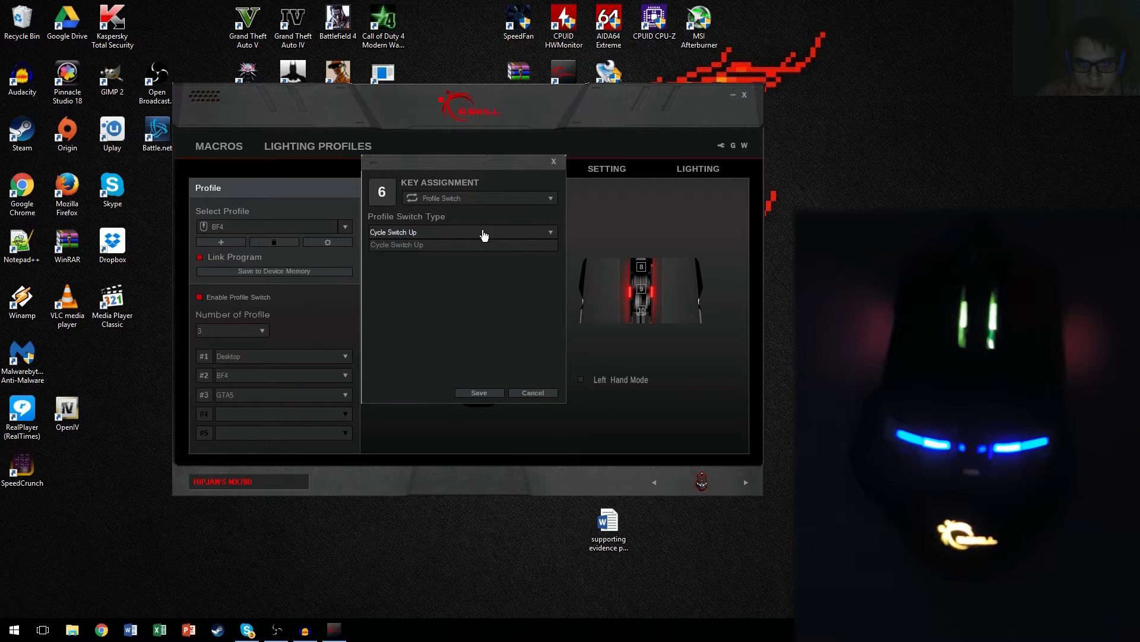
pyautogui.click(550, 393)
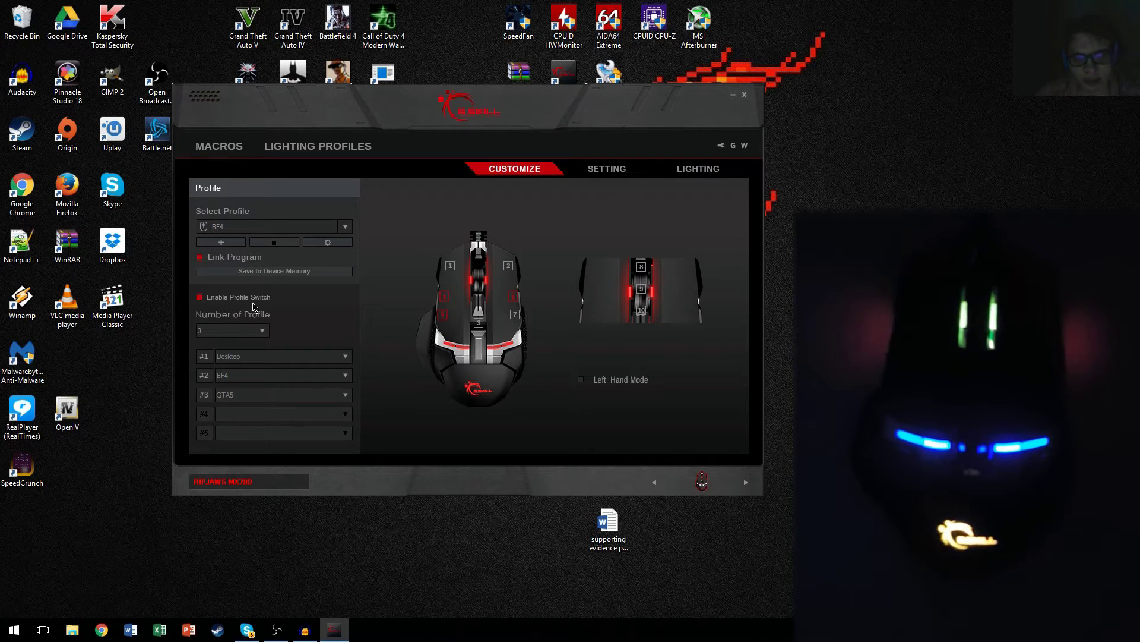
# Keep Number of Profile at 3 and open the Select Profile list.
pyautogui.click(265, 336)
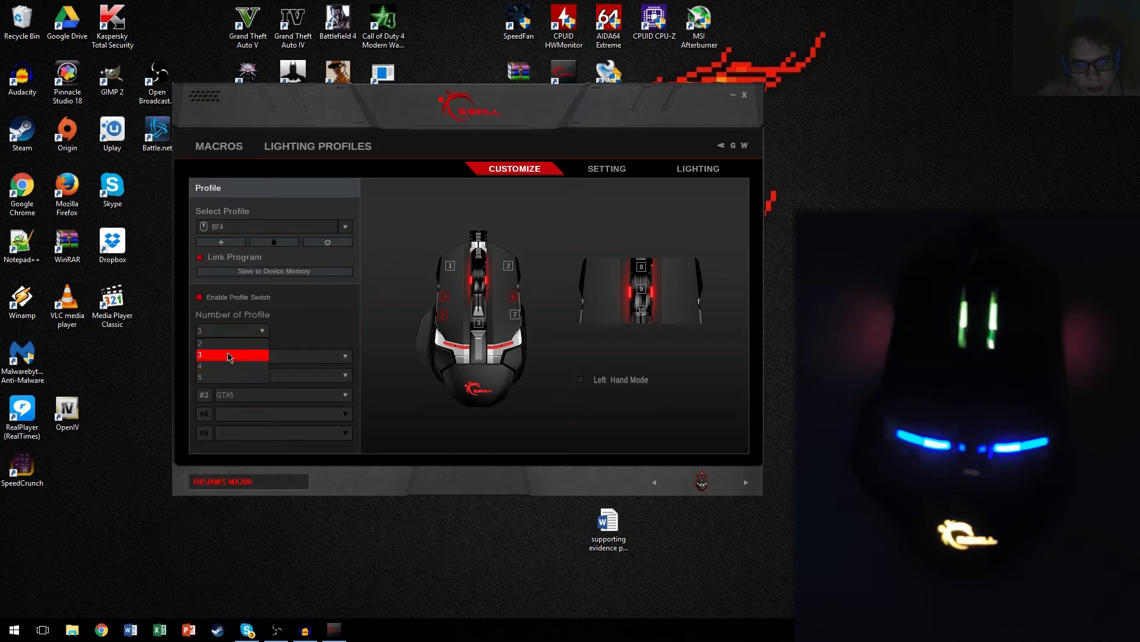
pyautogui.click(342, 324)
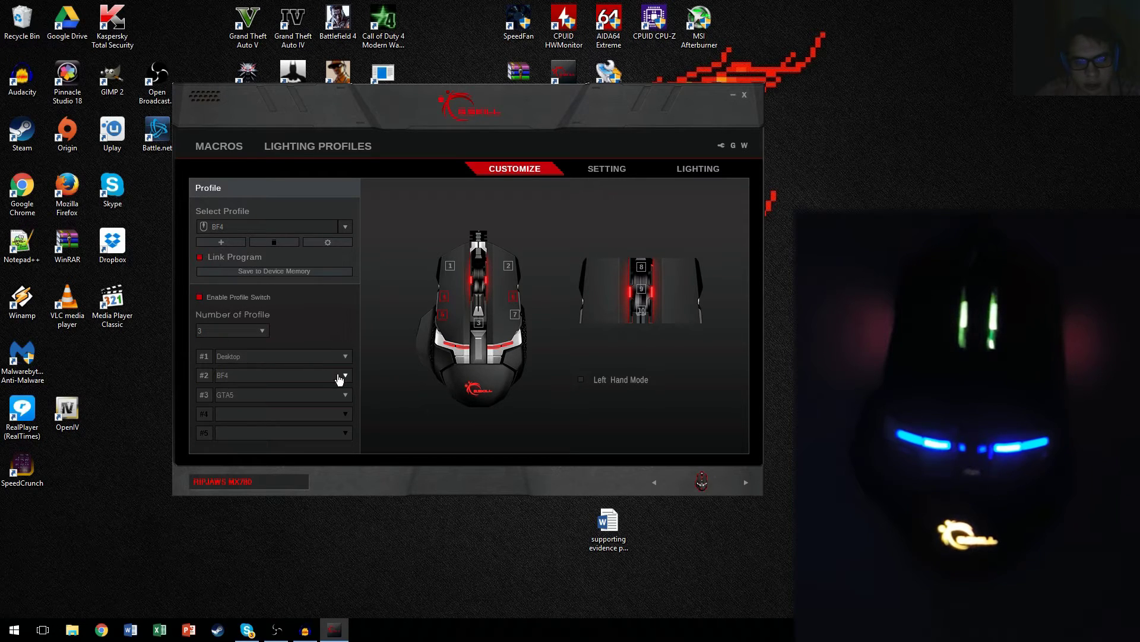
pyautogui.moveTo(511, 299)
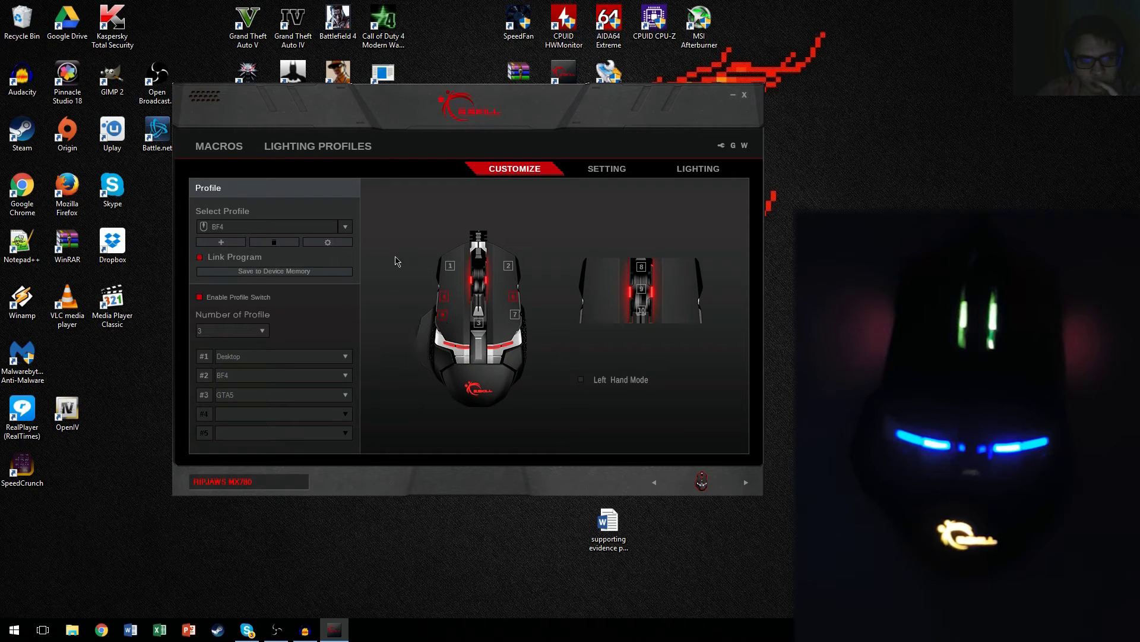
pyautogui.click(346, 228)
# Load GTA5, then switch to Desktop and save it to device memory.
pyautogui.click(267, 253)
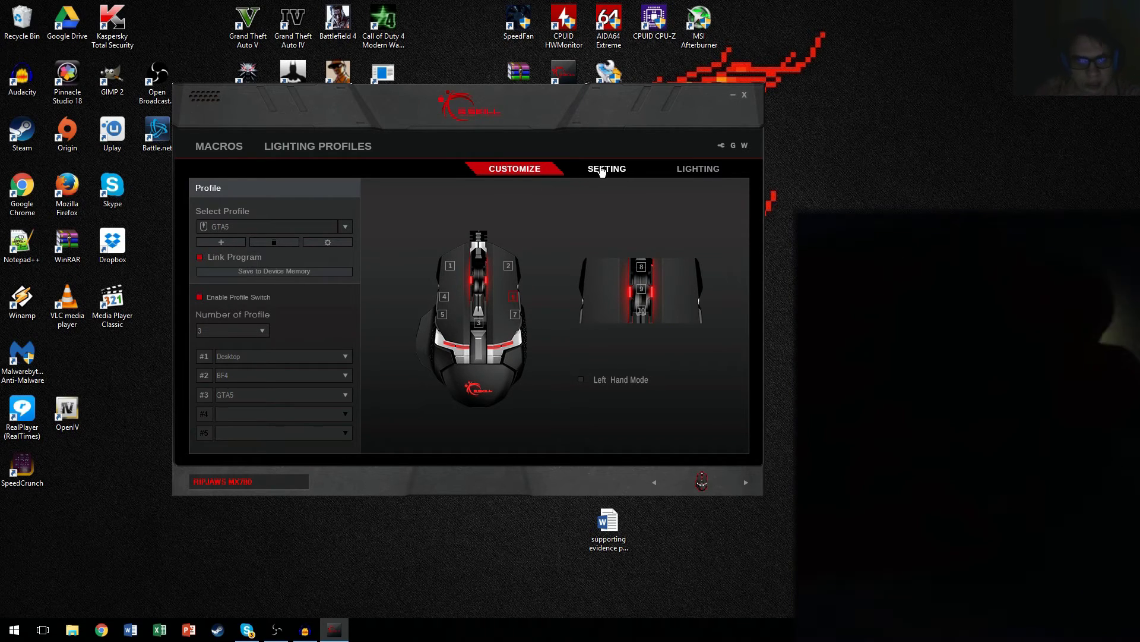
pyautogui.click(345, 226)
pyautogui.click(312, 249)
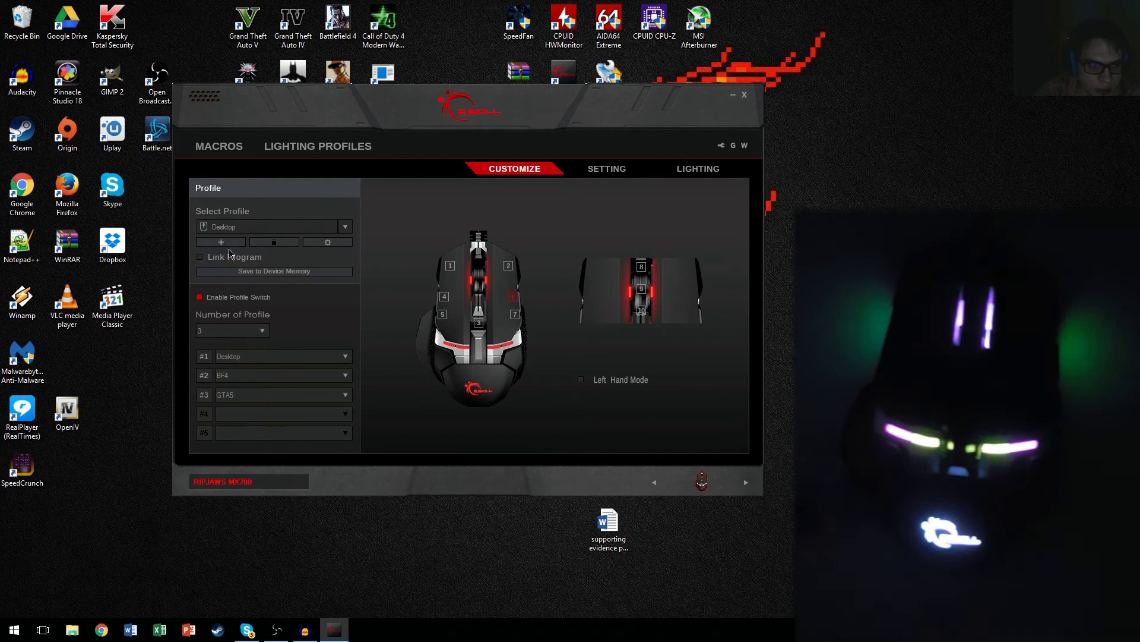
pyautogui.click(273, 273)
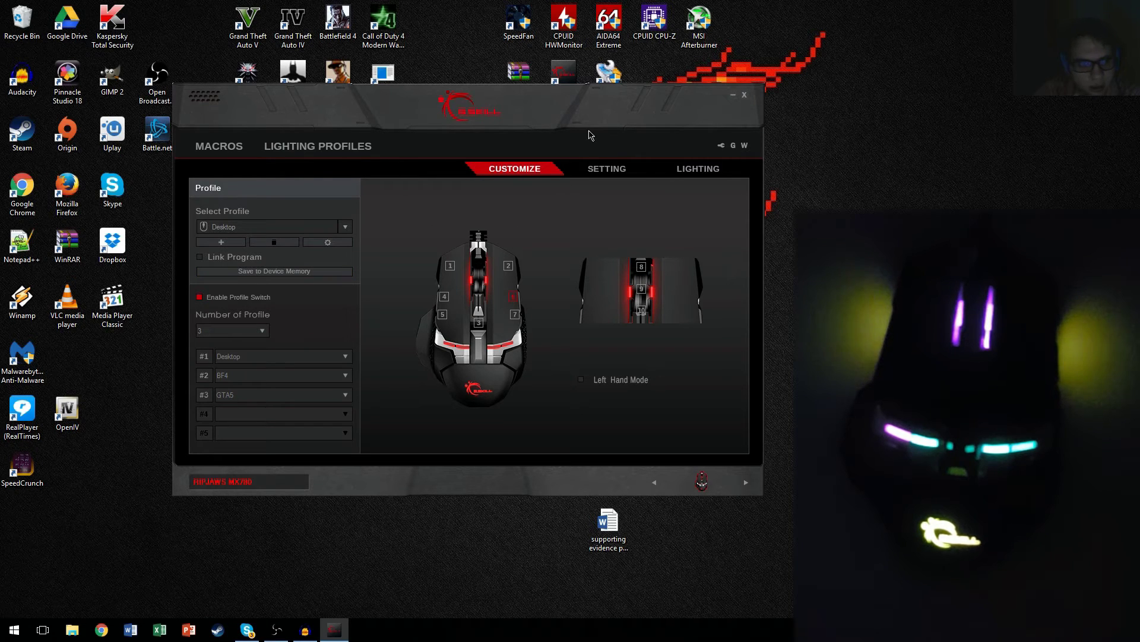
pyautogui.click(600, 170)
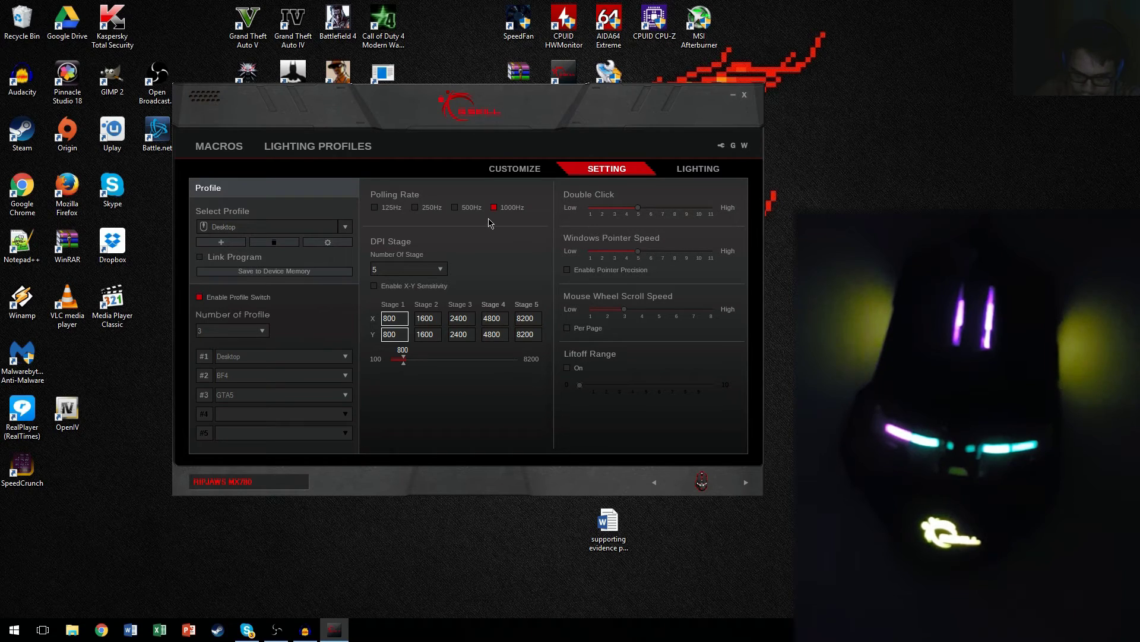
# Show the Desktop profile's Lighting page with background lighting at brightness 100.
pyautogui.click(345, 232)
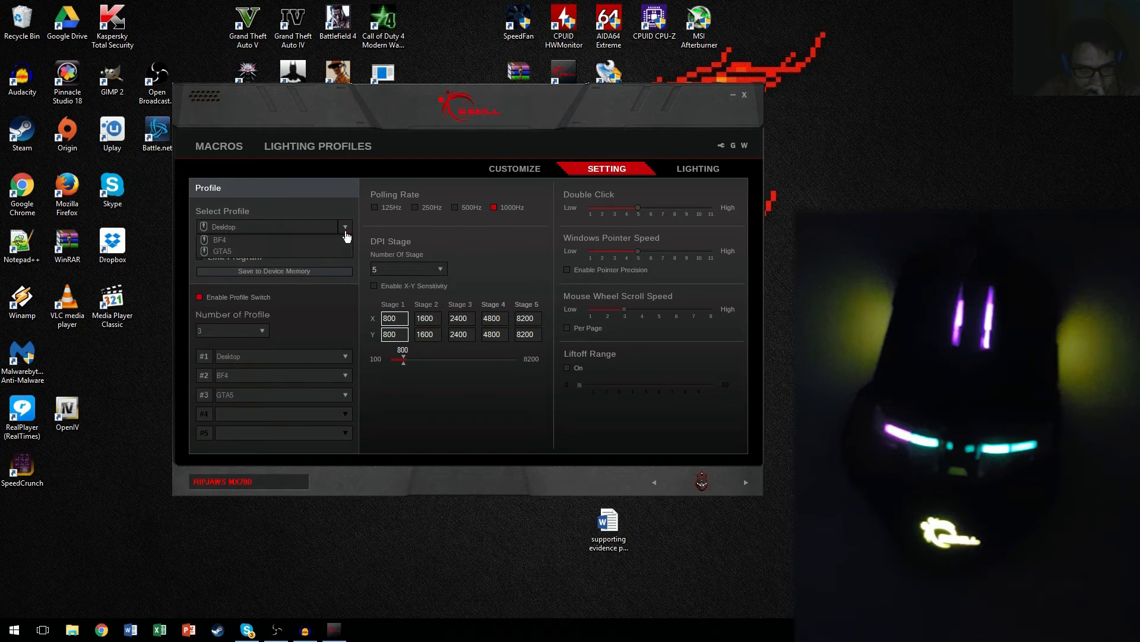
pyautogui.click(686, 171)
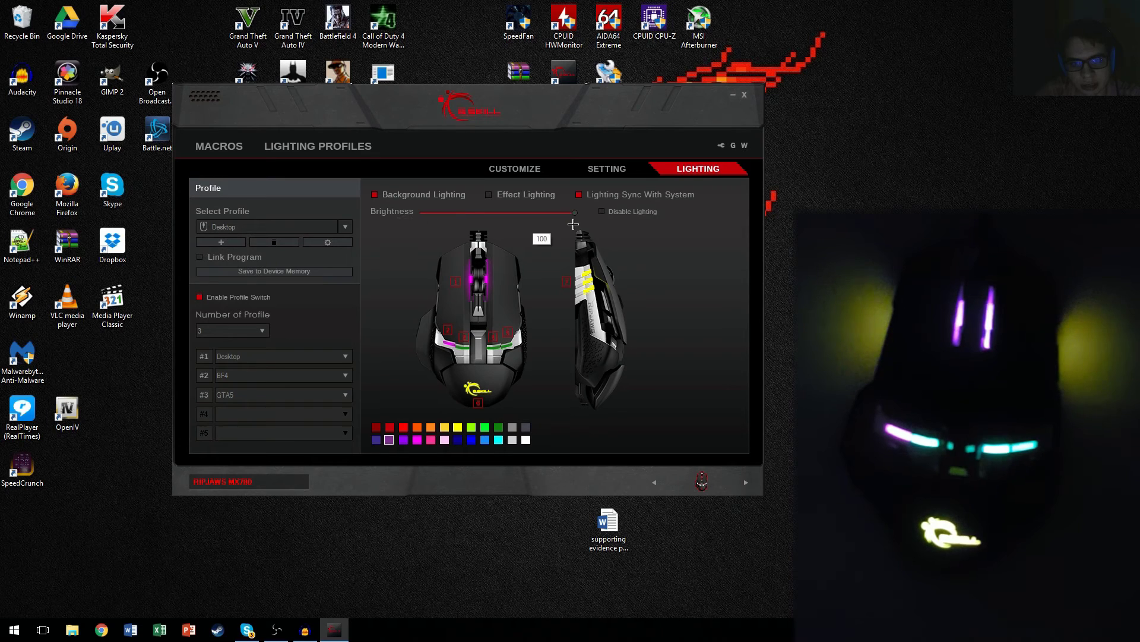
# Preview the BF4 and GTA5 profiles' lighting settings.
pyautogui.click(343, 228)
pyautogui.click(321, 244)
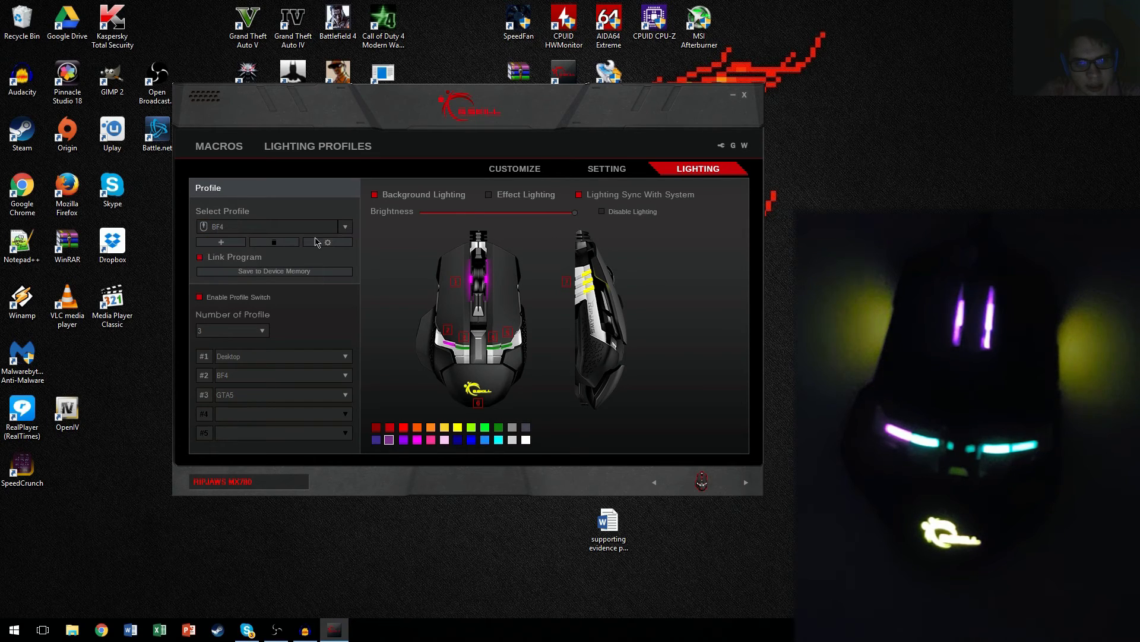
pyautogui.click(345, 228)
pyautogui.click(339, 251)
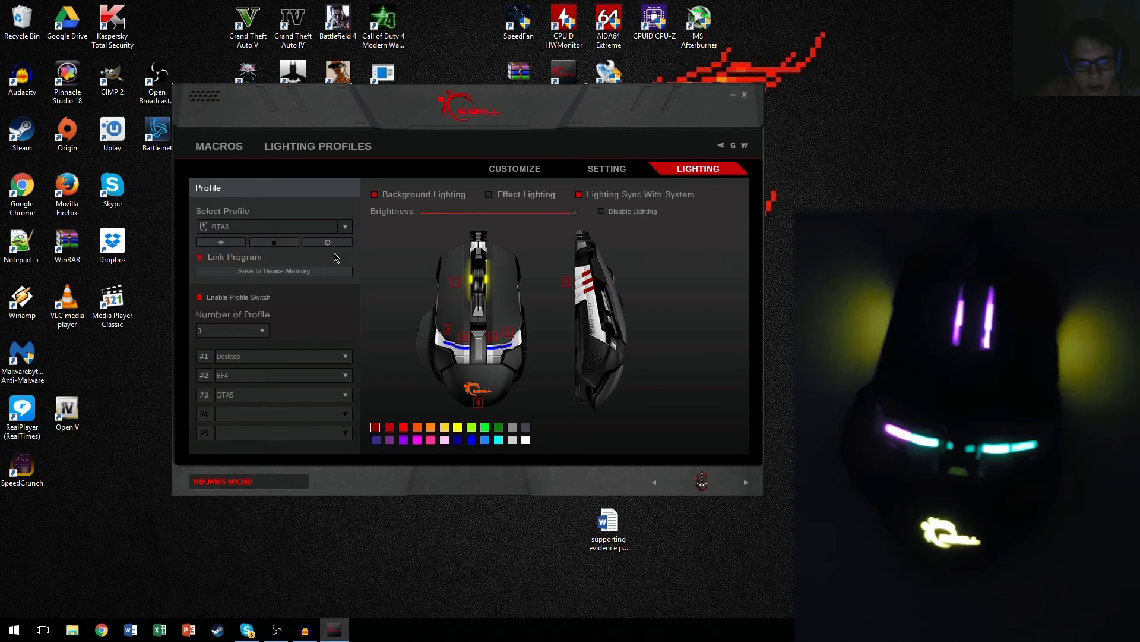
pyautogui.click(345, 227)
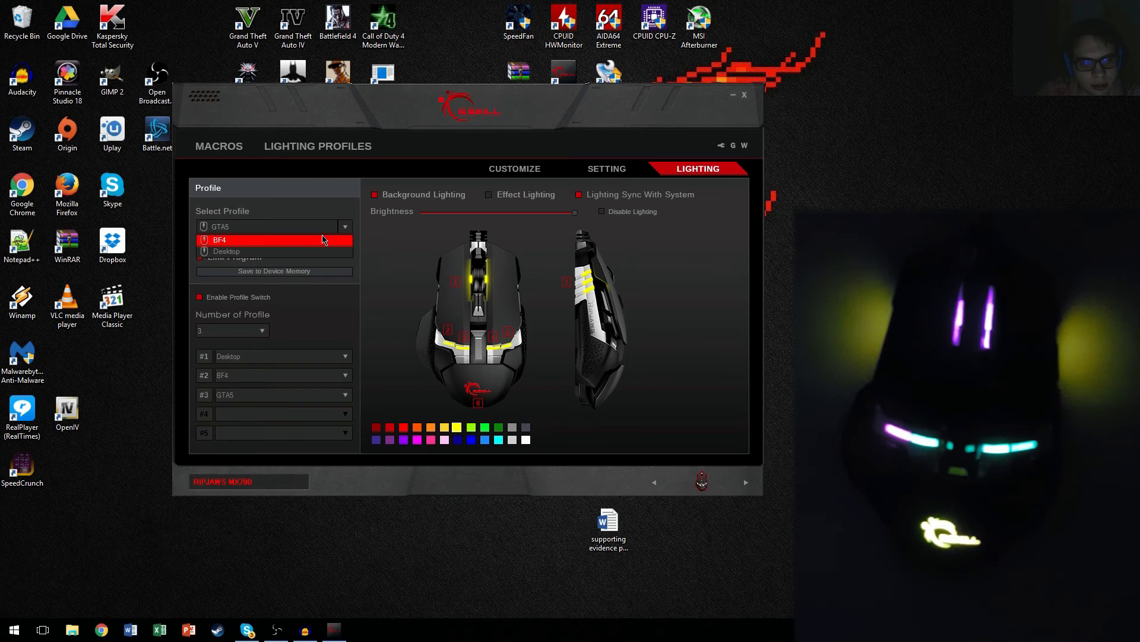
pyautogui.click(347, 237)
# Switch back to Desktop and save it to the mouse's device memory.
pyautogui.click(345, 226)
pyautogui.click(347, 237)
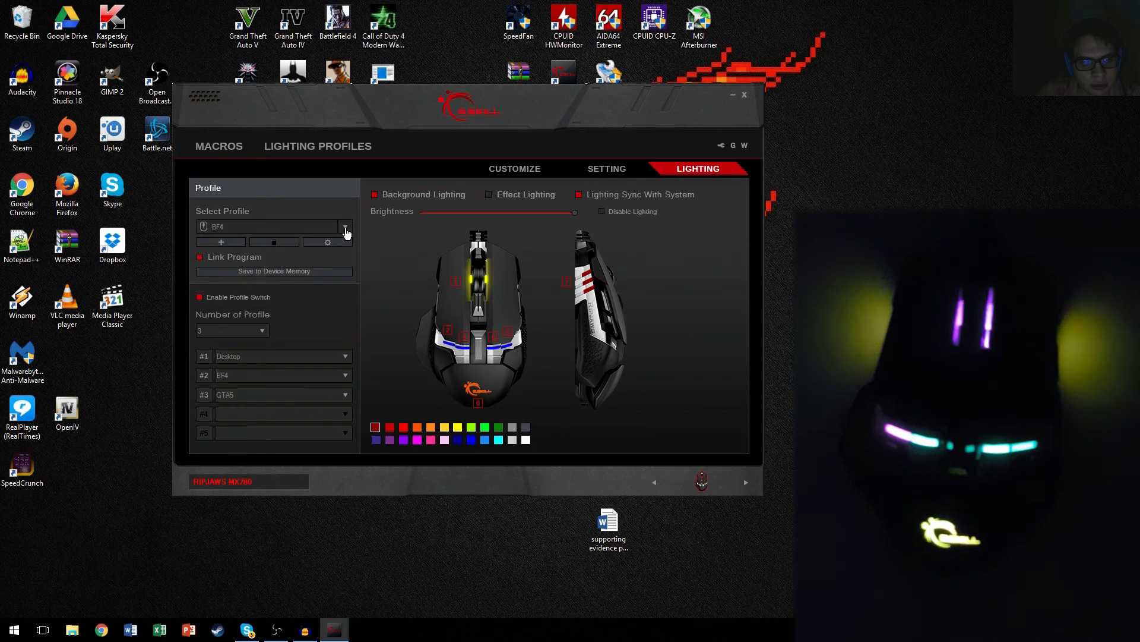
pyautogui.click(345, 226)
pyautogui.click(330, 241)
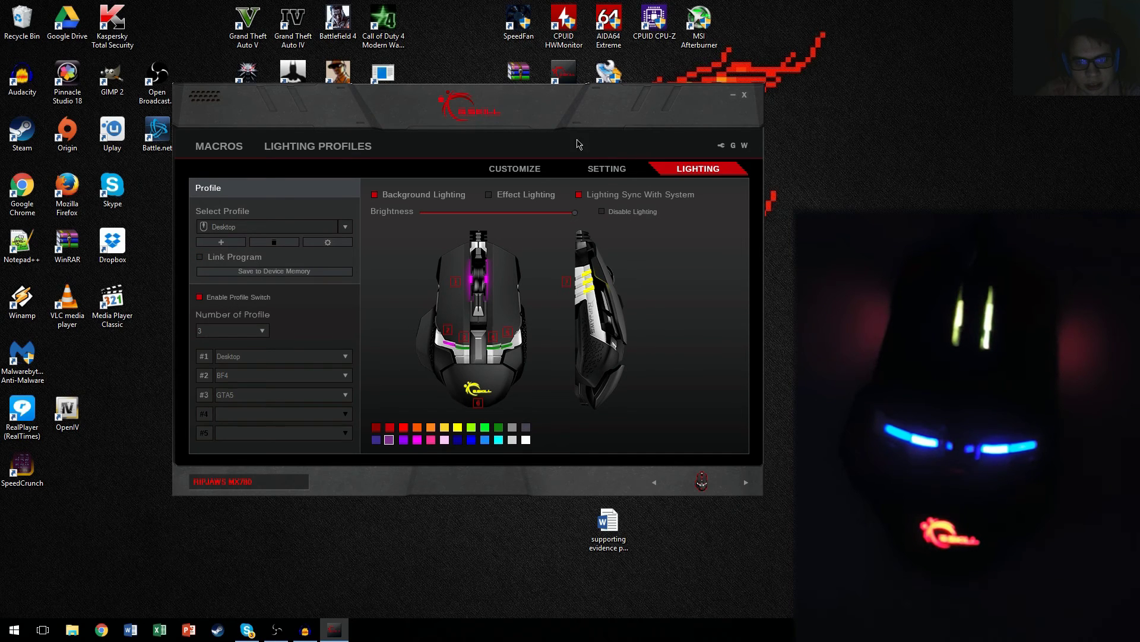
pyautogui.click(286, 271)
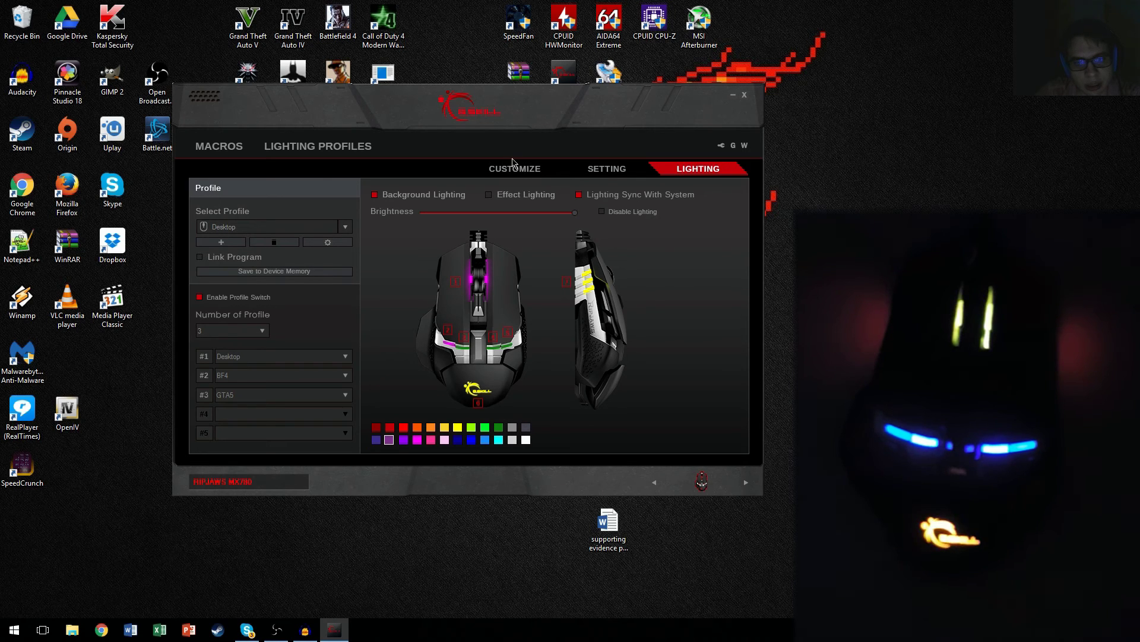
pyautogui.click(491, 171)
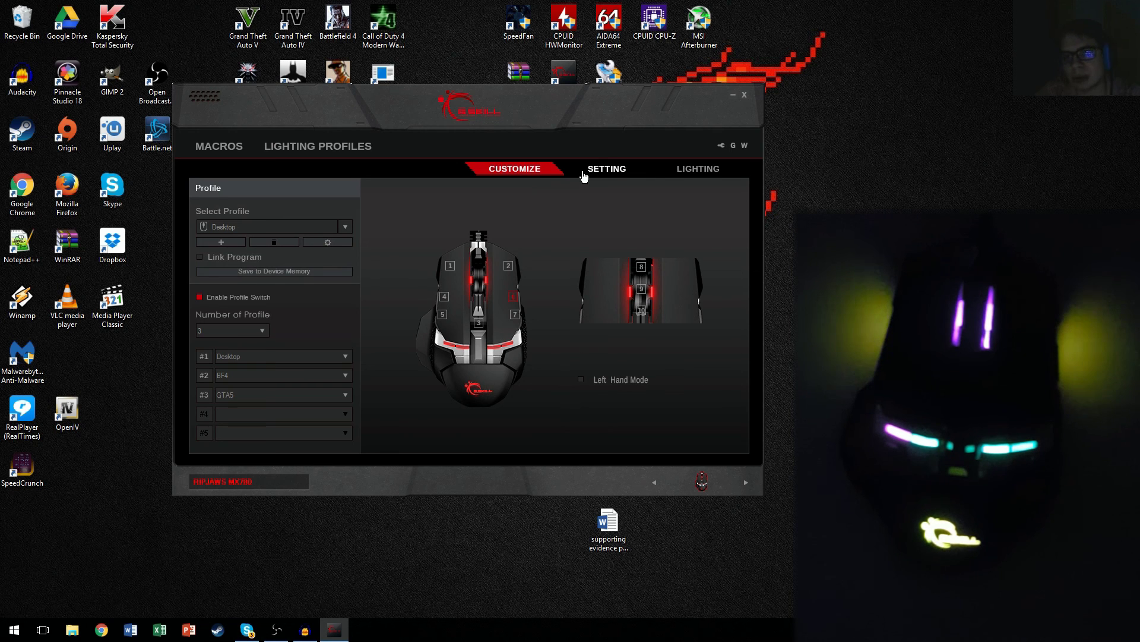
# Review Desktop's 1000Hz polling rate and five DPI stages from 800 to 8200.
pyautogui.click(584, 174)
pyautogui.click(691, 173)
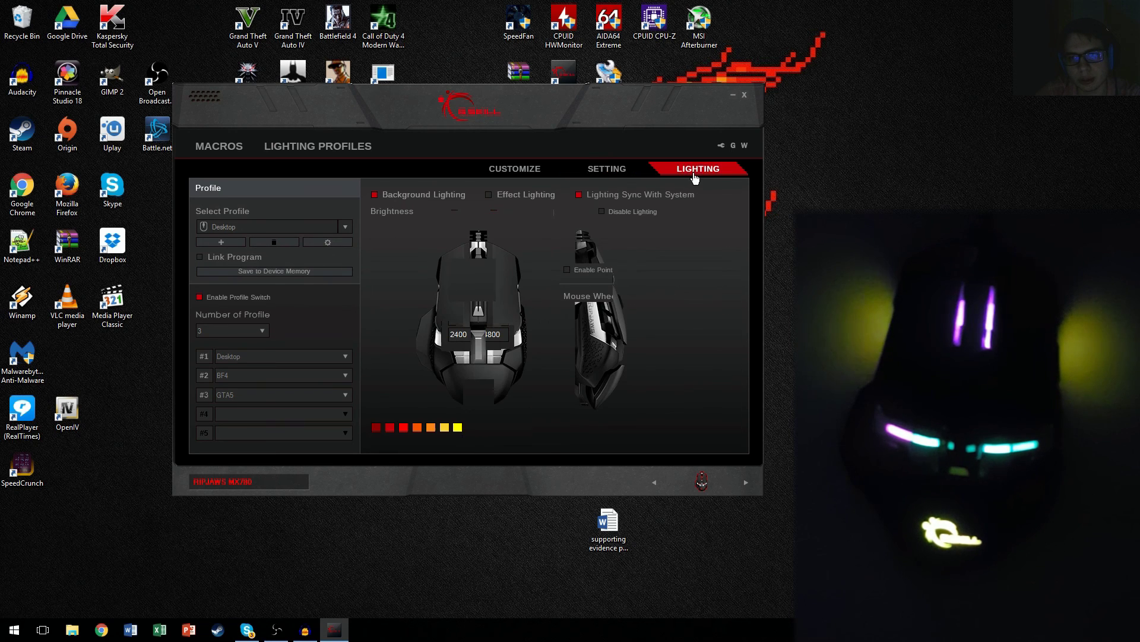
pyautogui.click(276, 630)
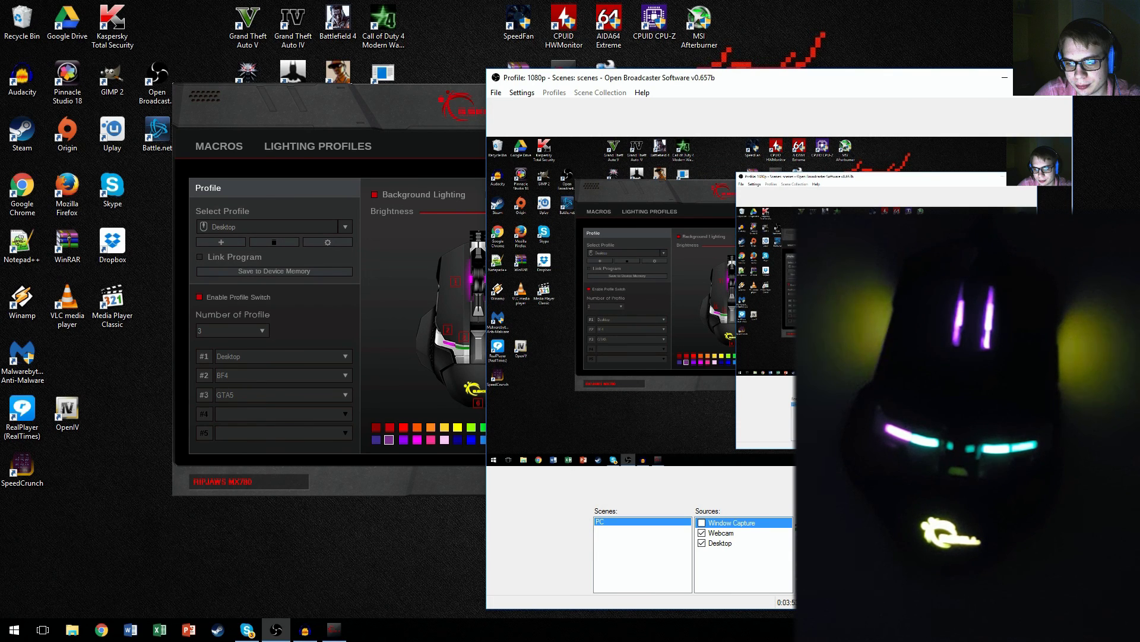
pyautogui.click(276, 630)
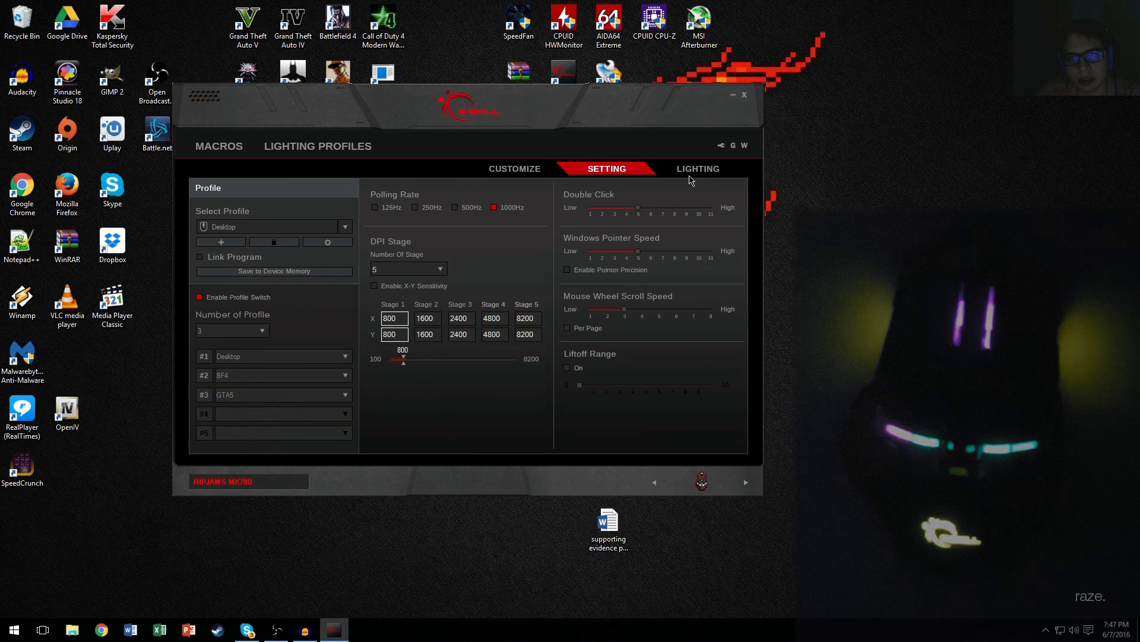